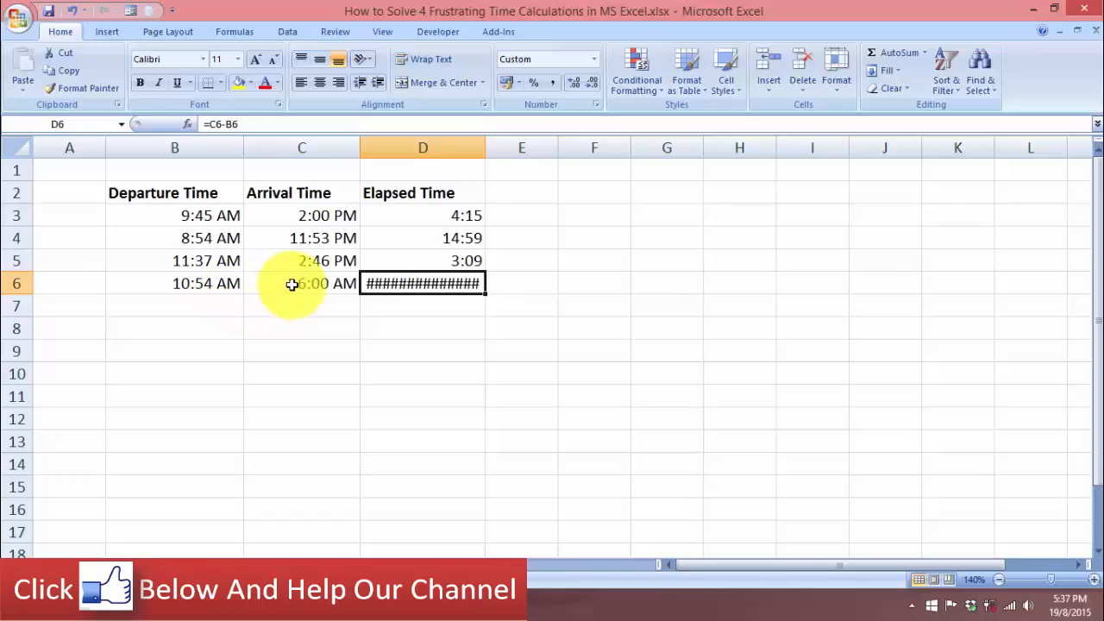
Change the departure time in B6 from AM to PM so it reads 10:54 PM
click(227, 284)
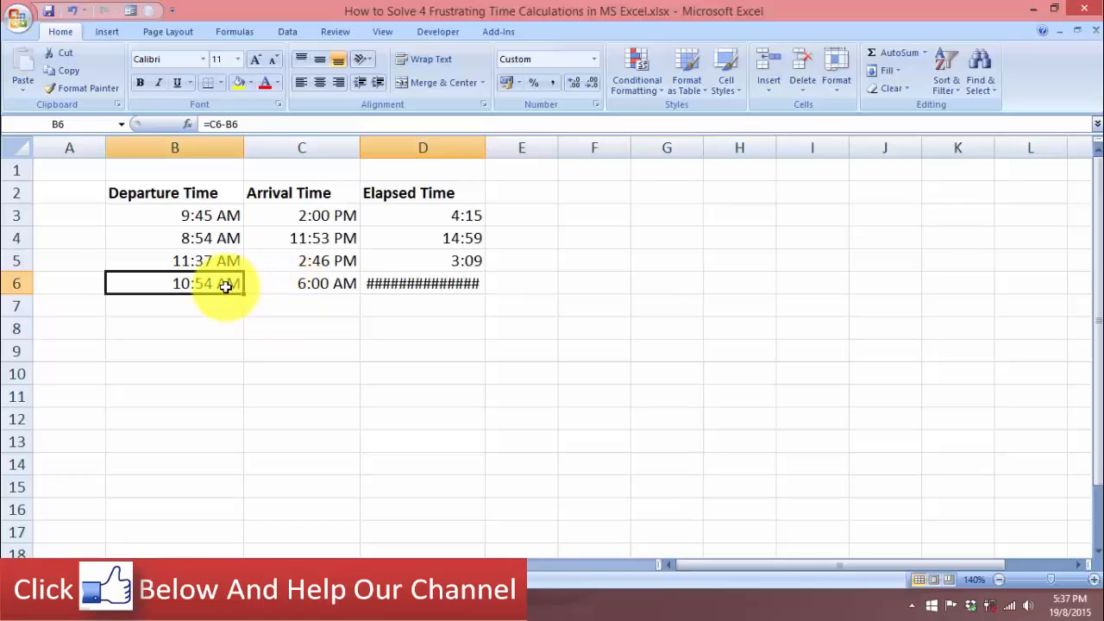
click(256, 126)
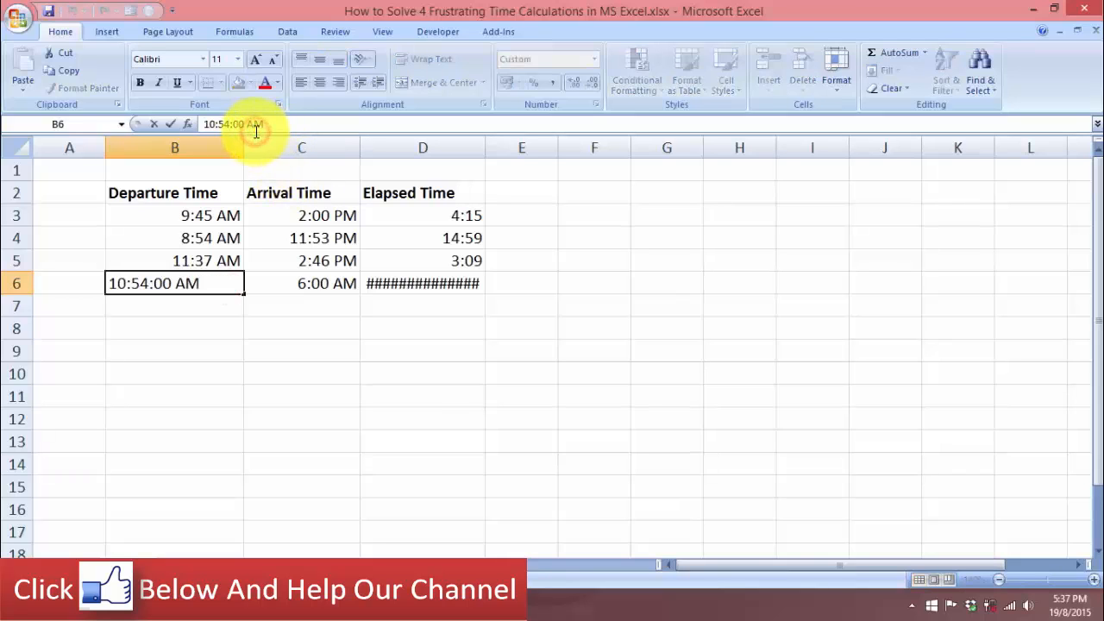
key(BackSpace)
text(P)
key(Return)
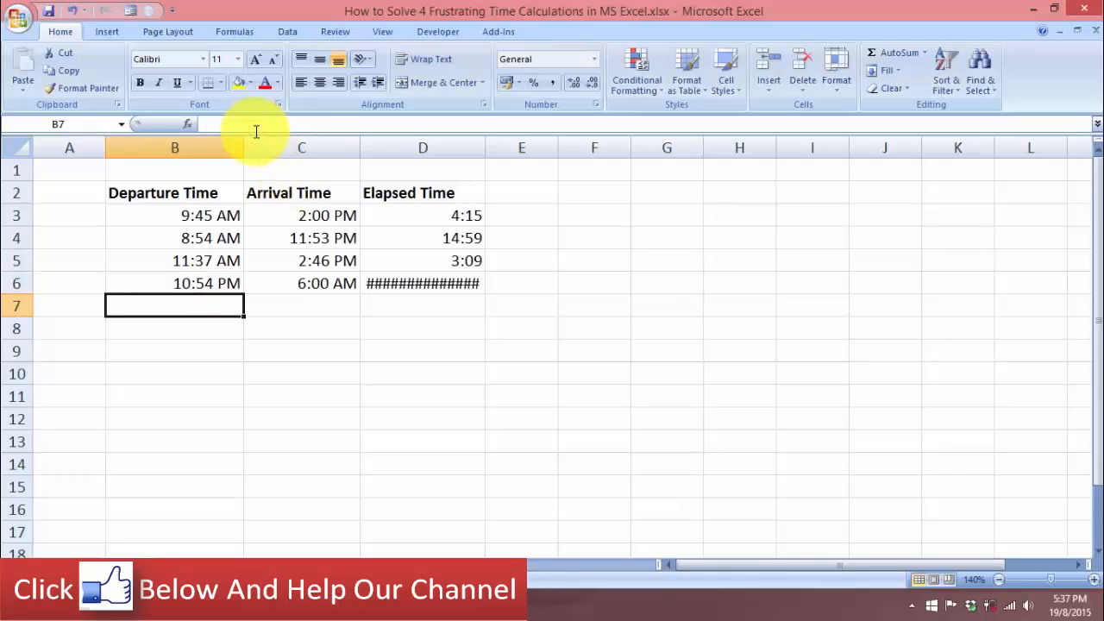
Clear the elapsed-time formula in D6
click(223, 287)
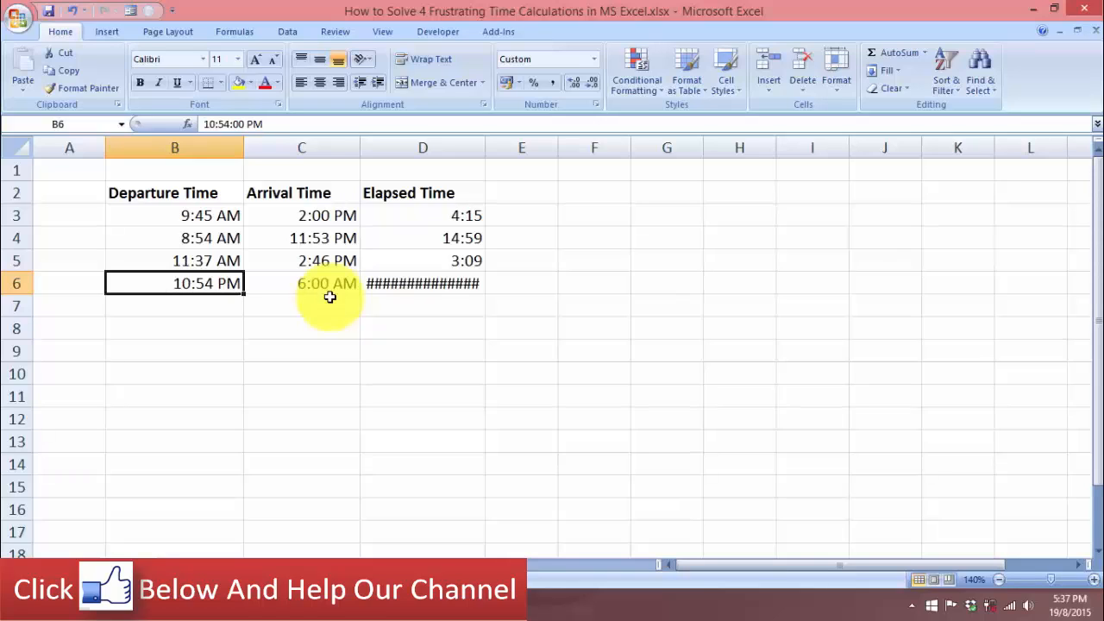
click(459, 291)
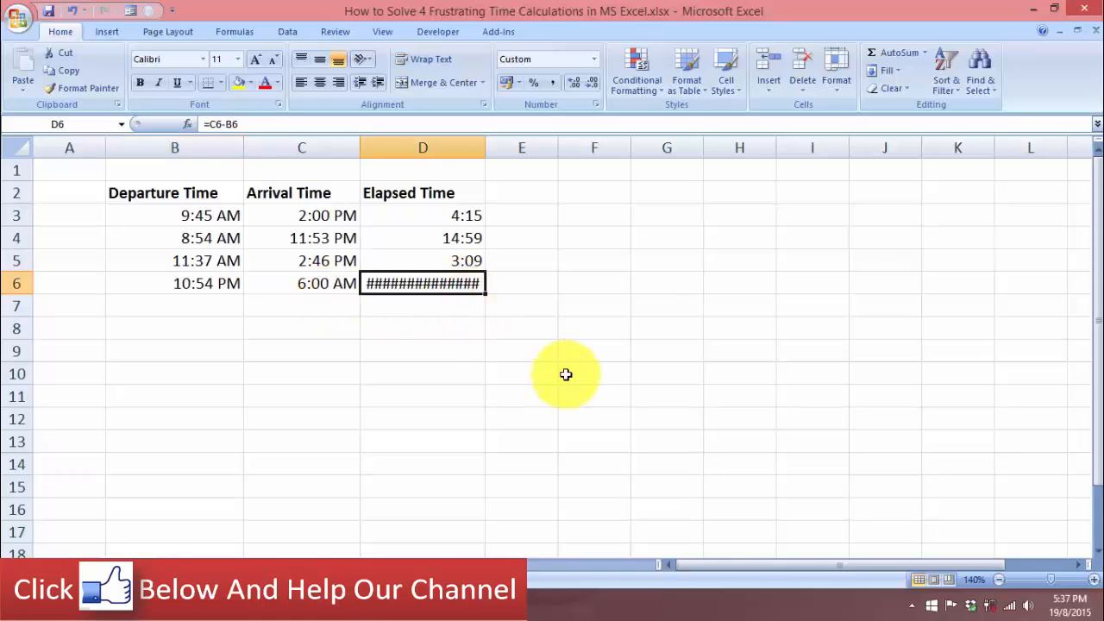
key(Delete)
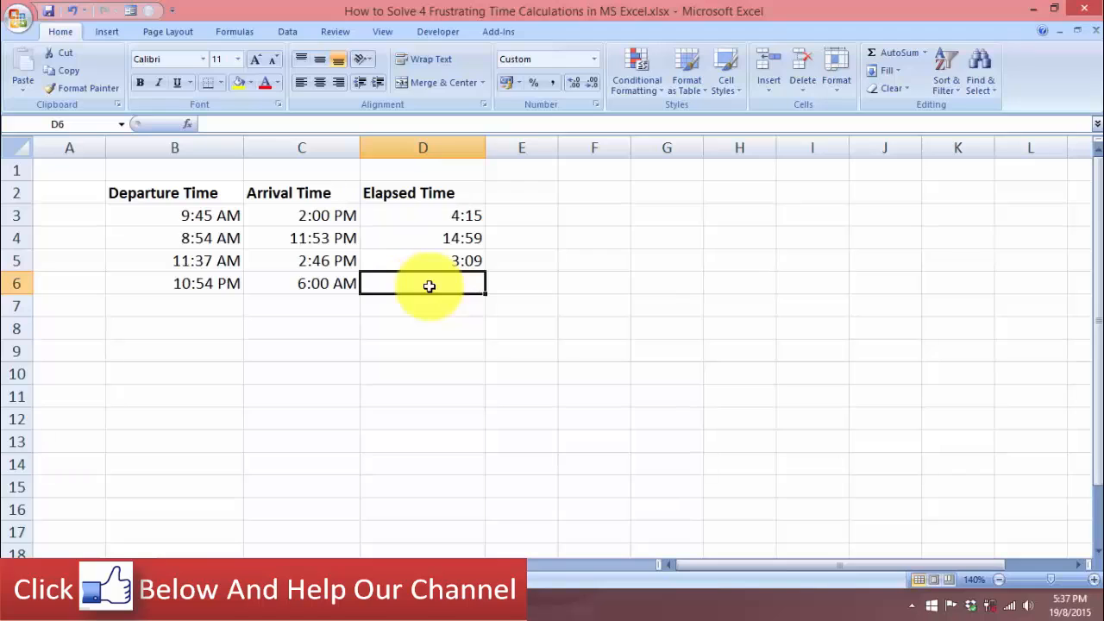
Enter the formula =MOD(C6-B6,1) in D6 using the MOD function arguments, with C6-B6 as the number and 1 as the divisor
text(=mod)
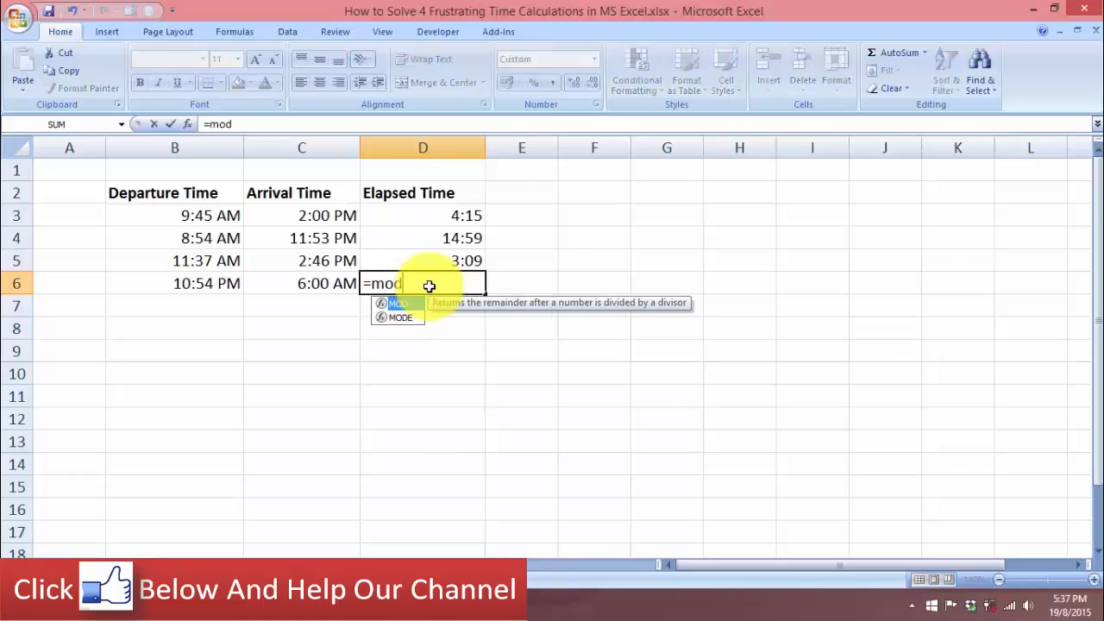
key(Tab)
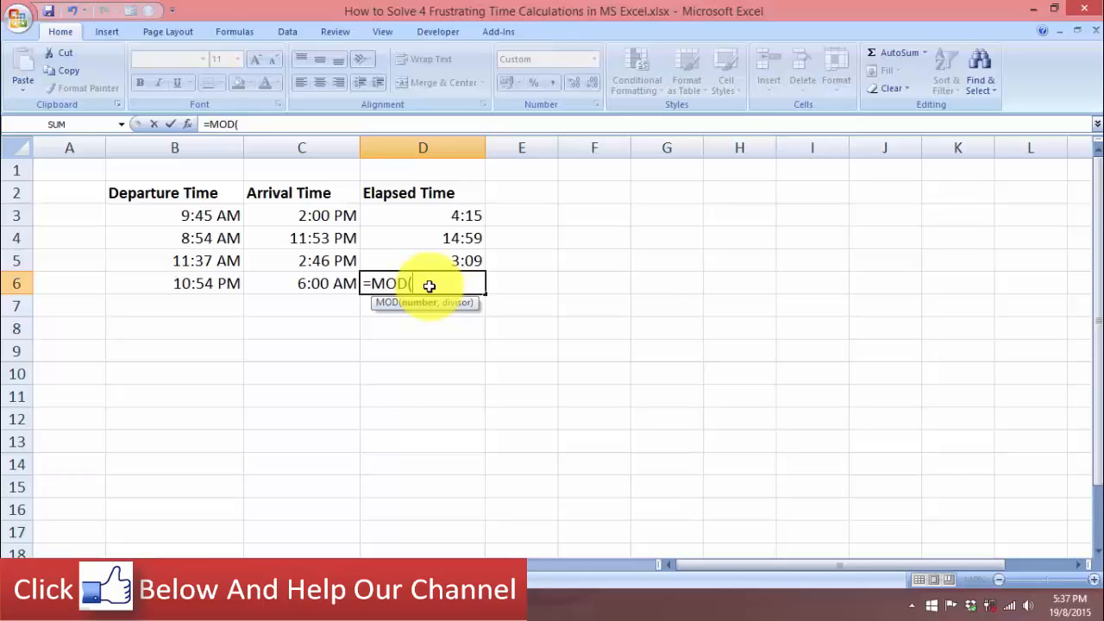
key(ctrl+a)
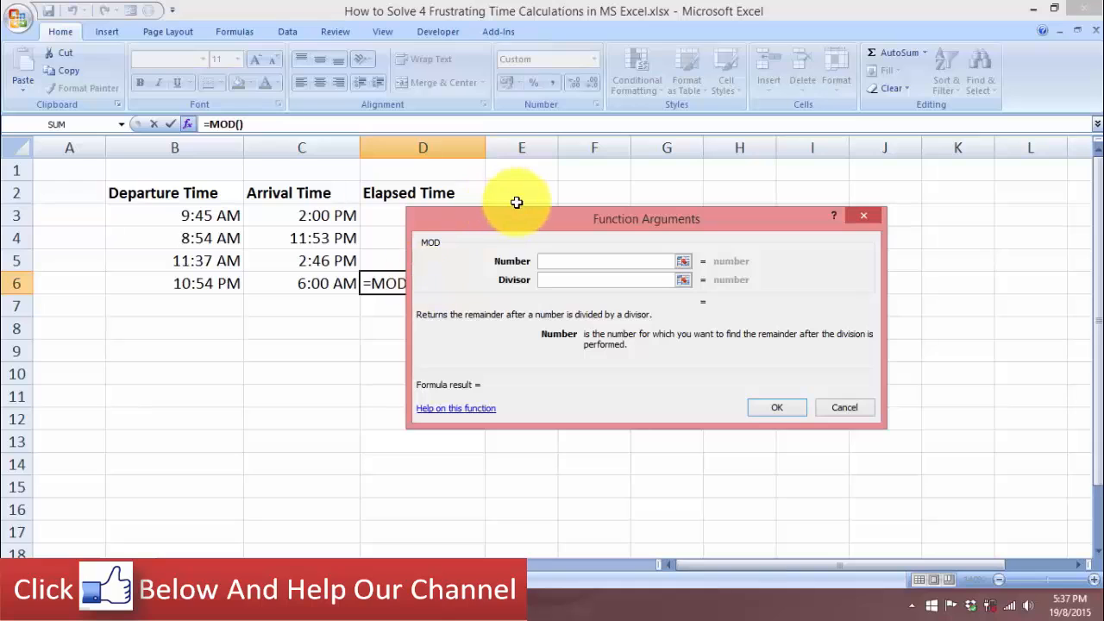
drag(563, 213, 427, 312)
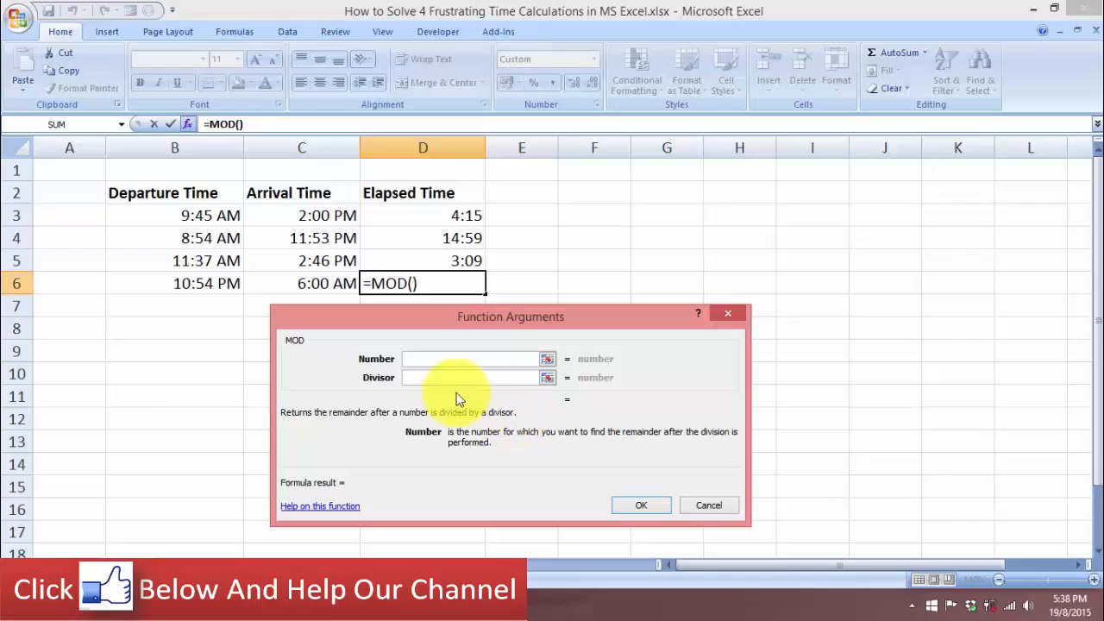
click(342, 284)
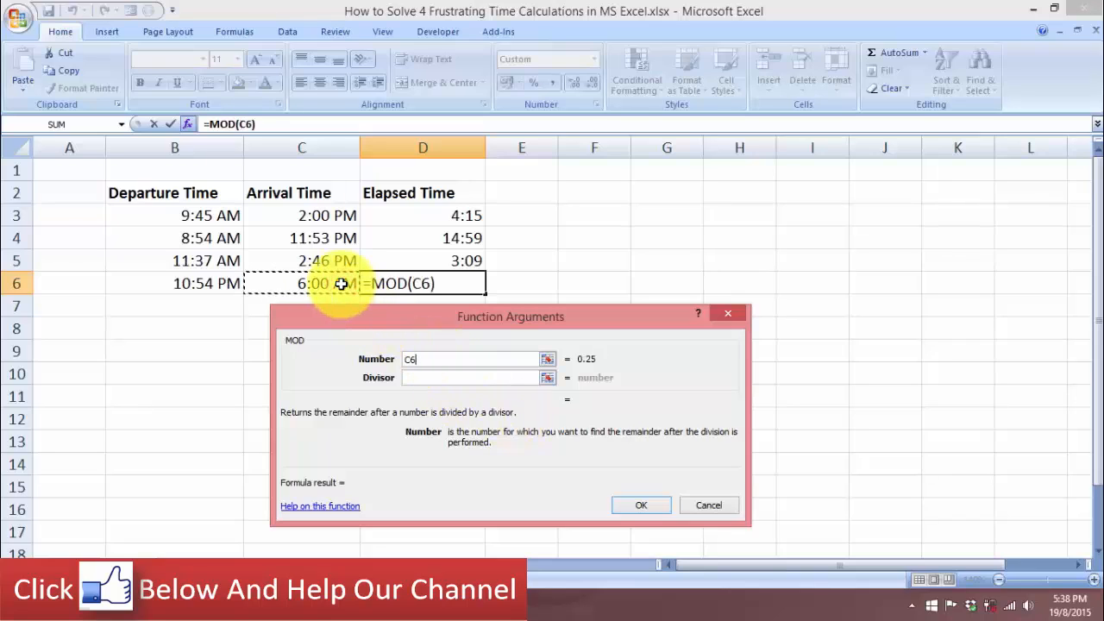
text(-)
click(213, 289)
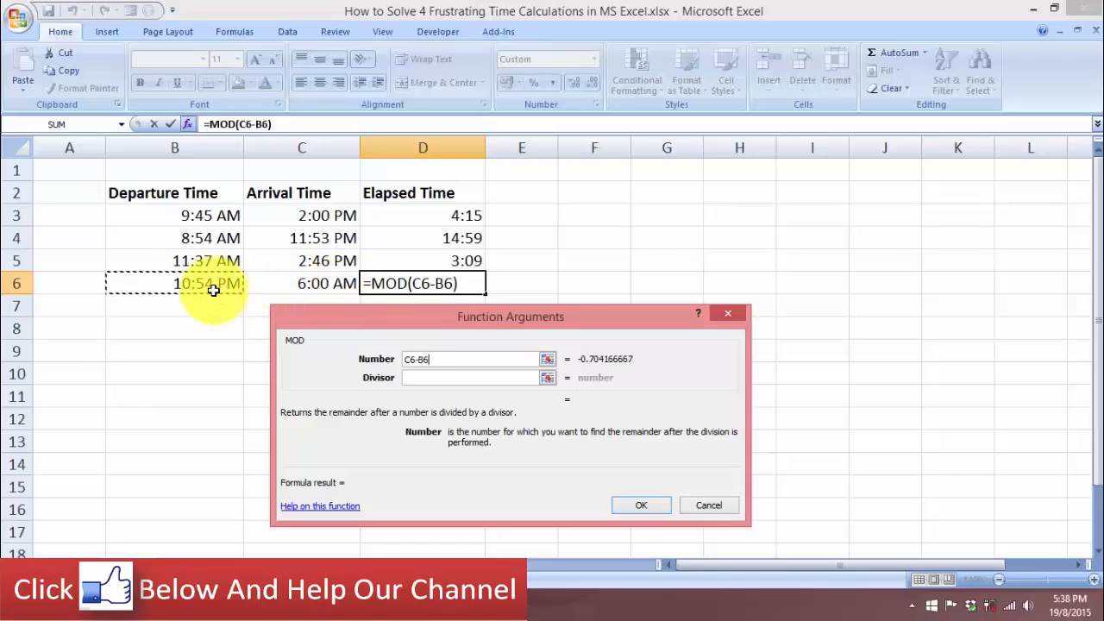
click(418, 380)
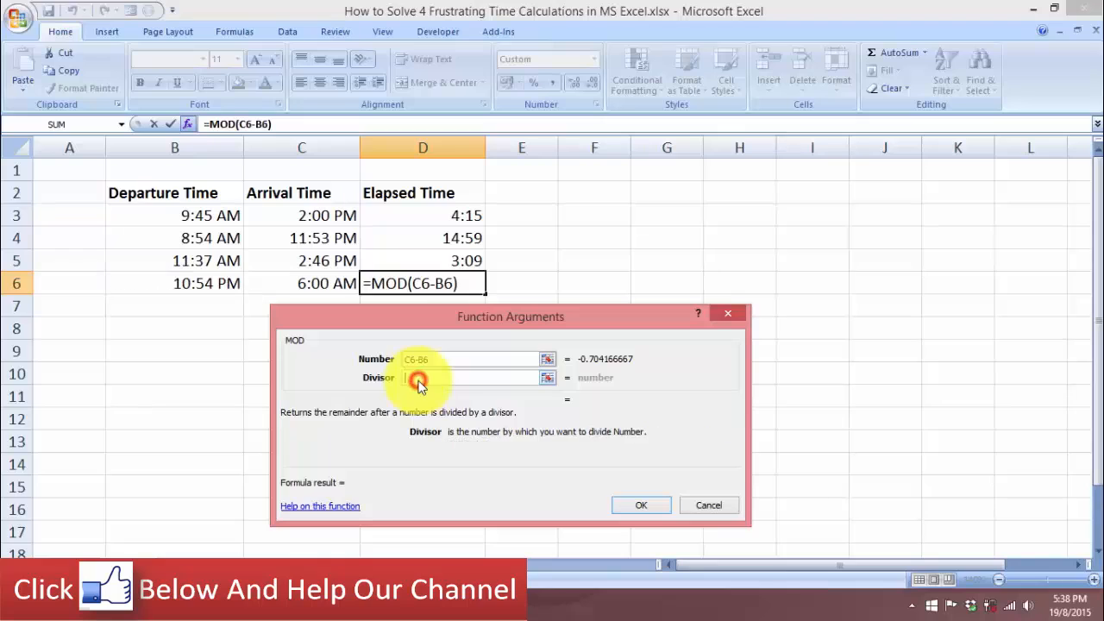
text(1)
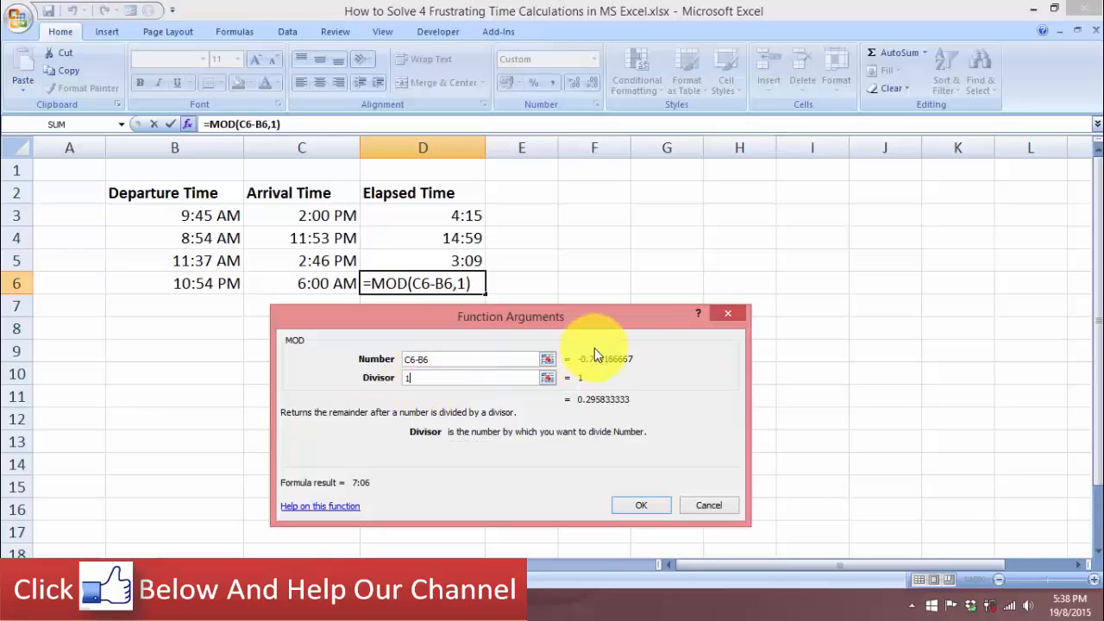
click(637, 505)
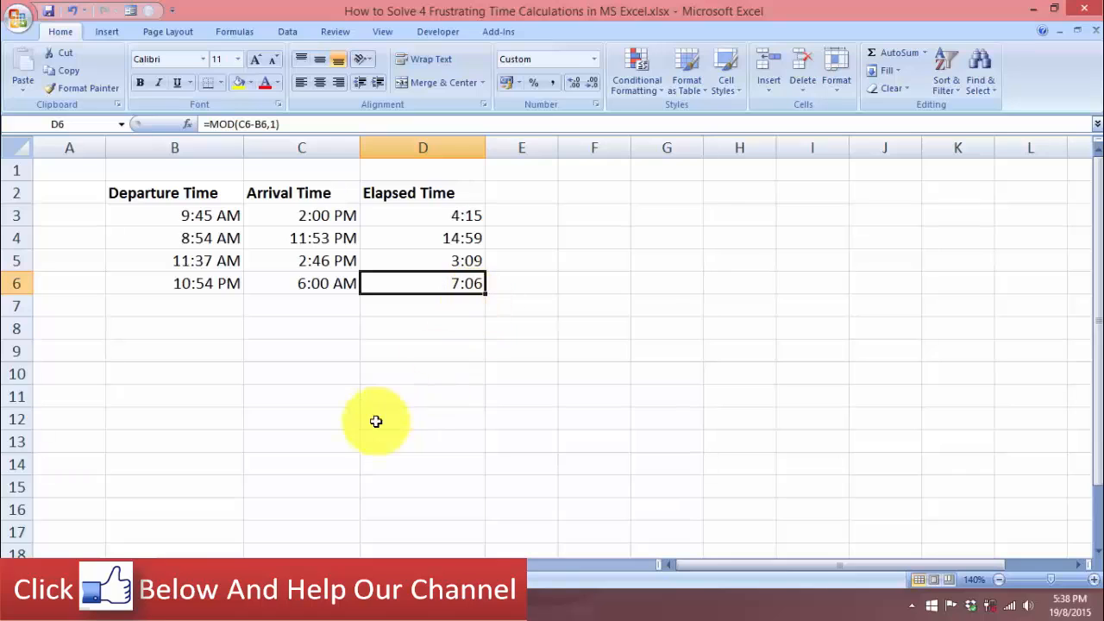
On the Hours Worked sheet, AutoSum the daily hours B4:B10 into the Total cell B11
click(190, 559)
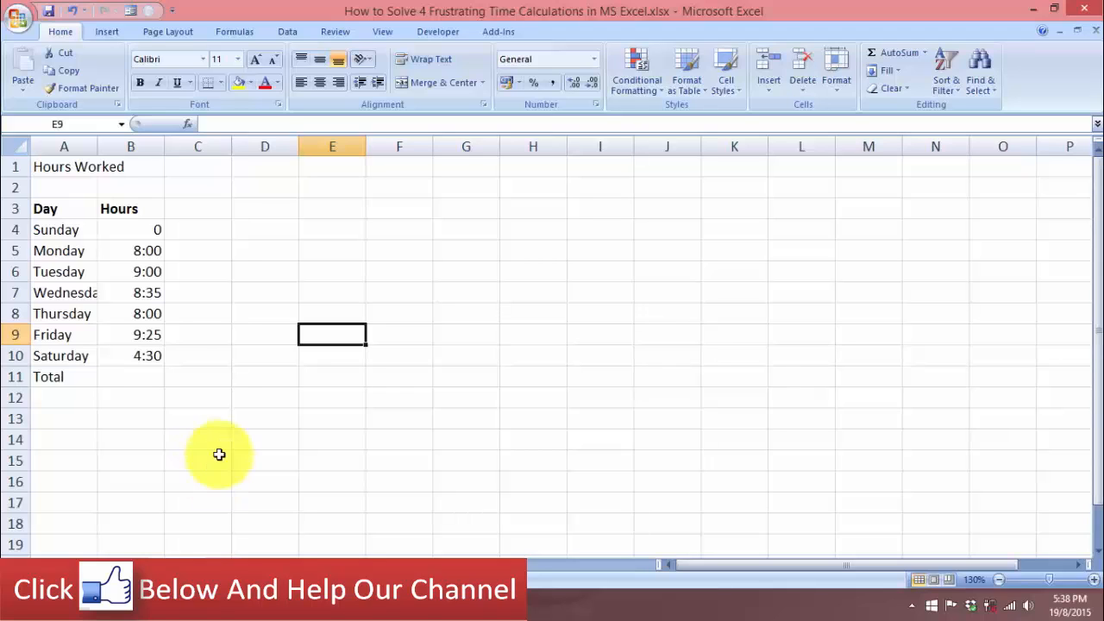
click(163, 361)
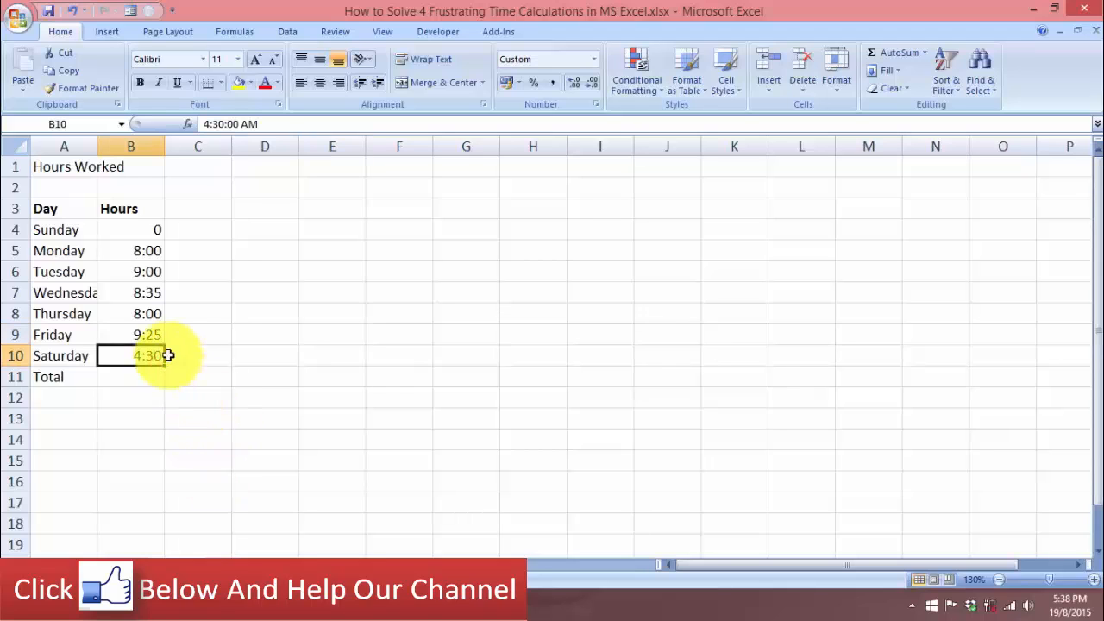
drag(146, 230, 146, 354)
click(136, 375)
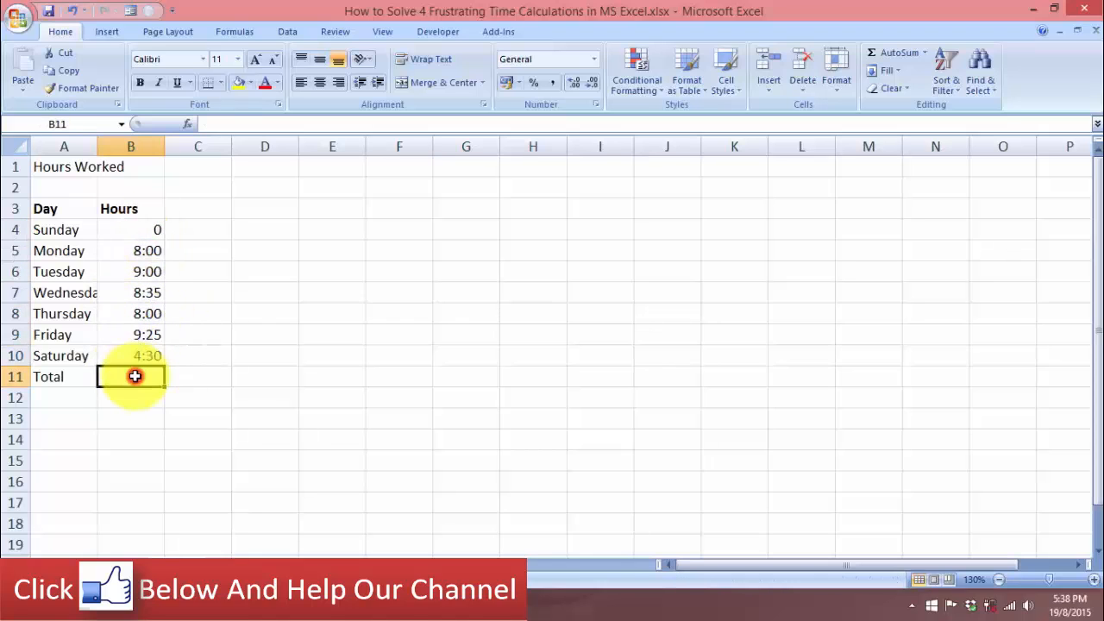
drag(146, 230, 148, 379)
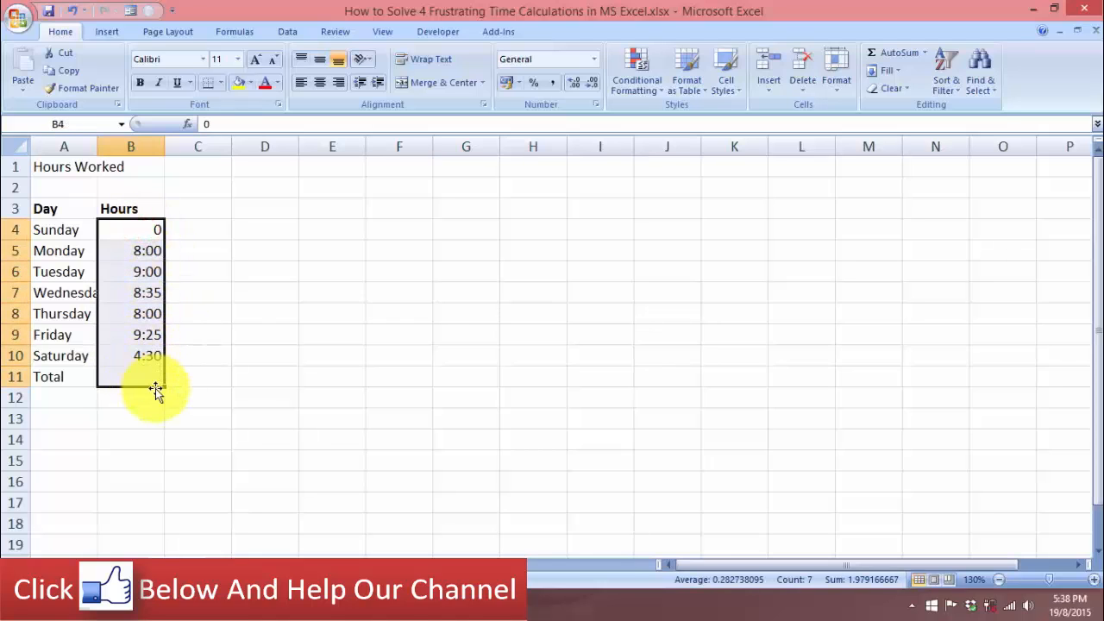
click(901, 55)
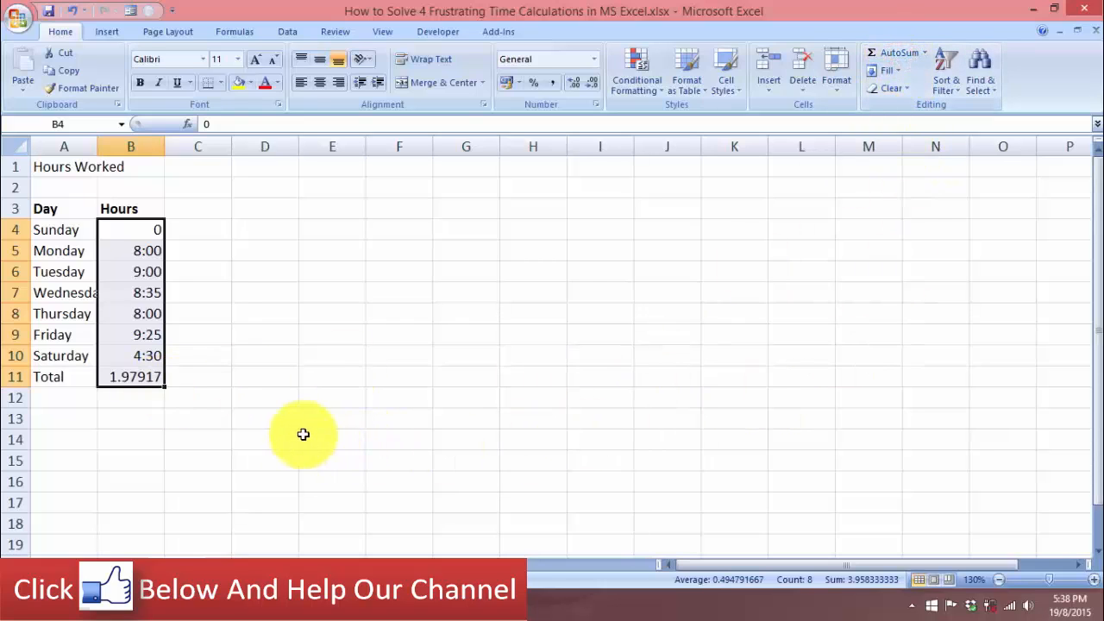
click(143, 377)
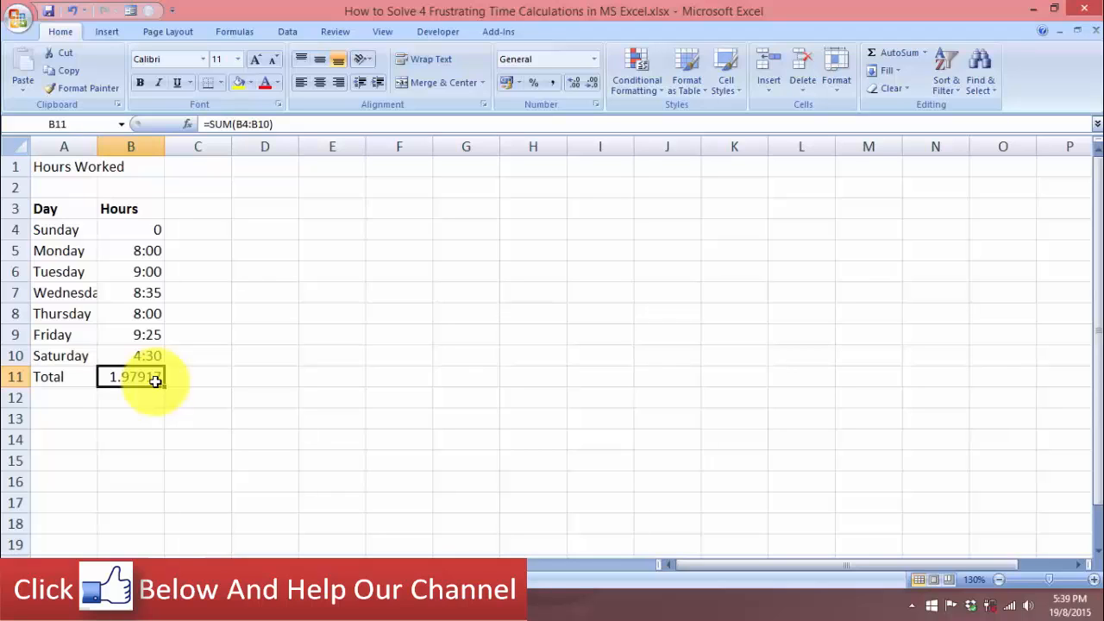
Open Format Cells for B11 and pick the [h]:mm:ss custom number format
click(239, 377)
click(142, 377)
right_click(156, 377)
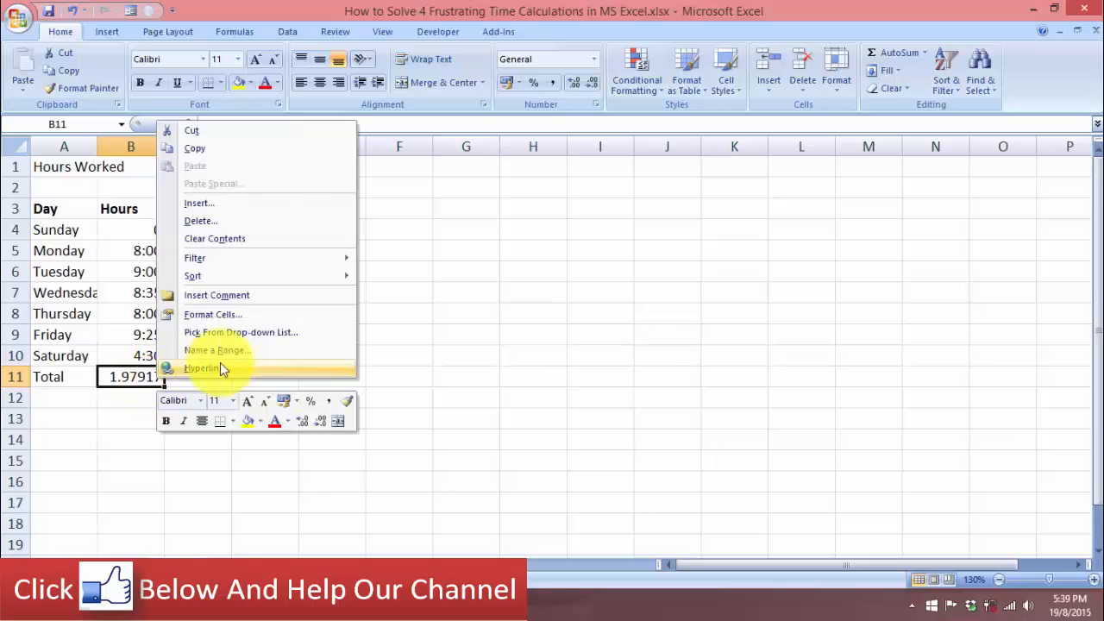
click(229, 315)
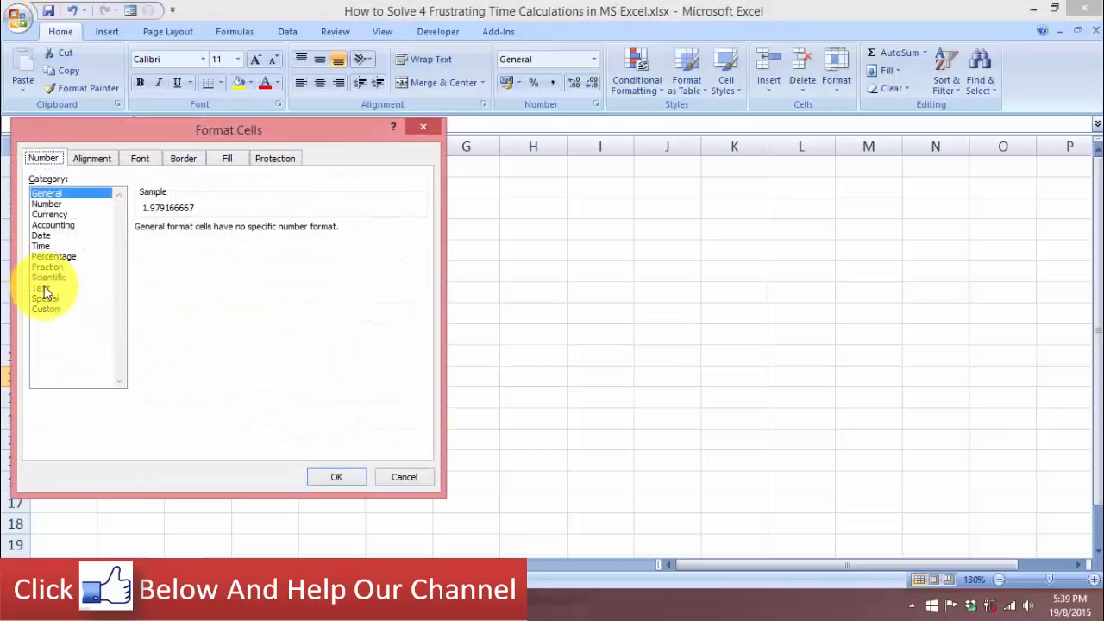
click(47, 309)
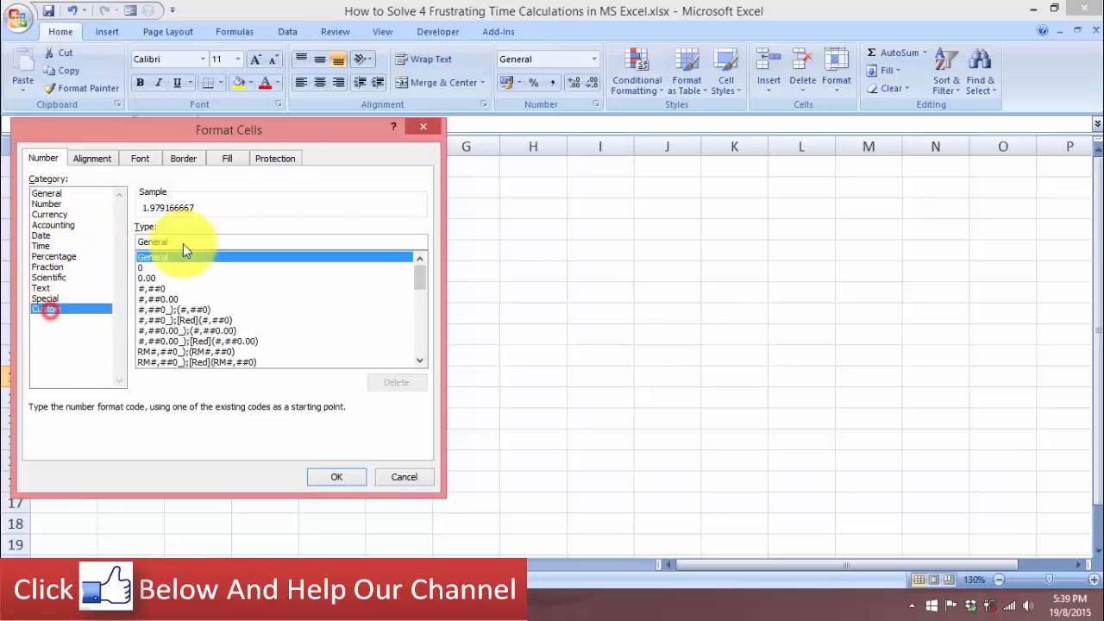
drag(284, 128, 647, 154)
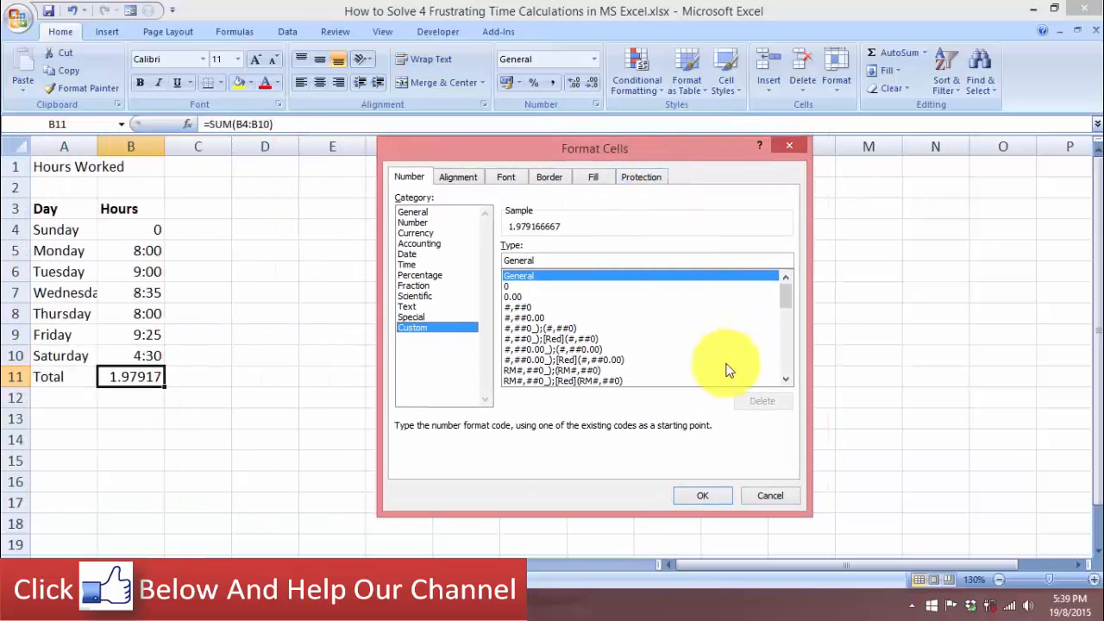
click(785, 382)
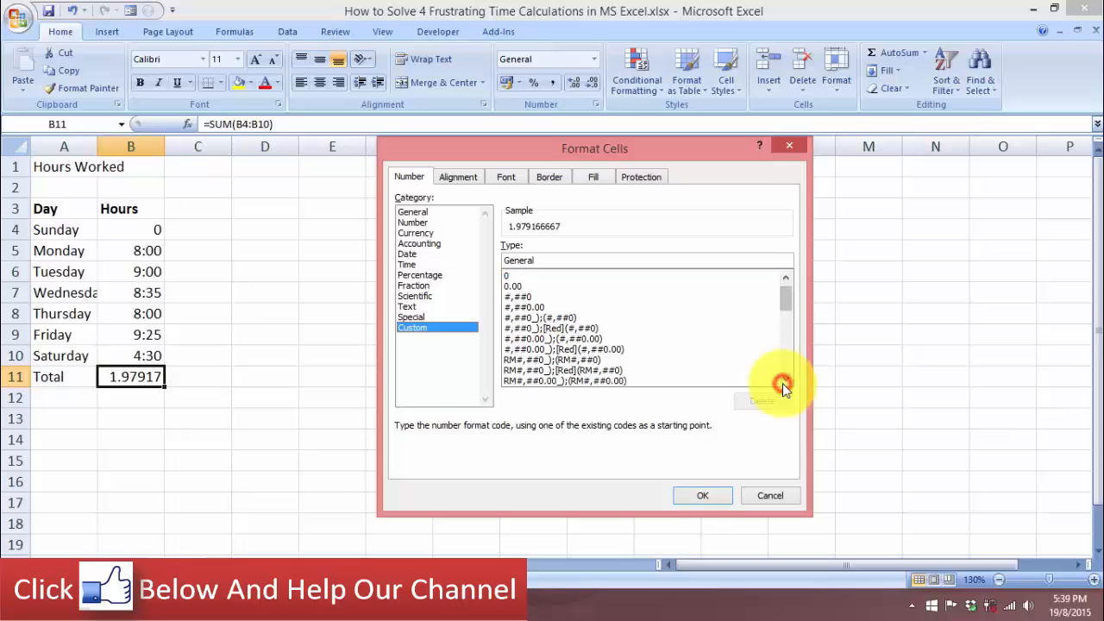
drag(783, 382, 783, 382)
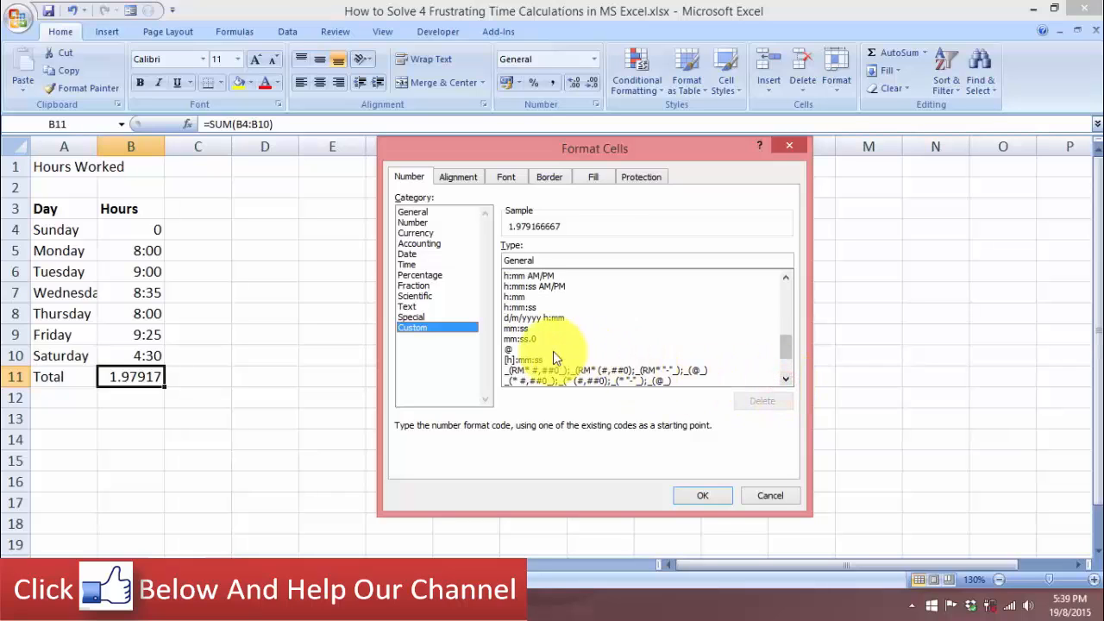
click(528, 360)
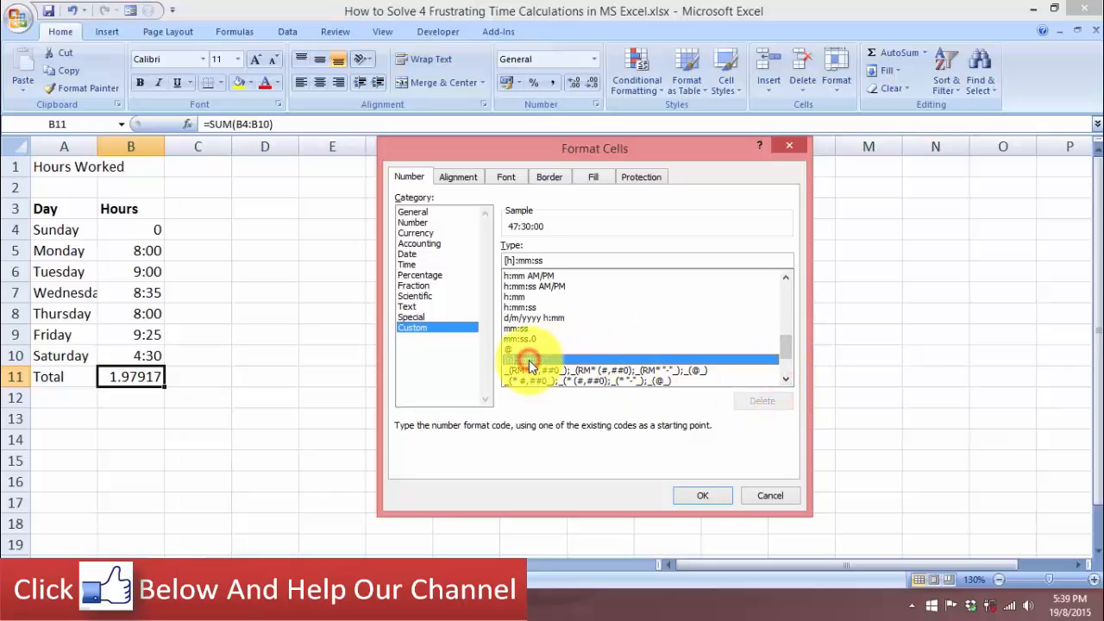
Edit the custom format type to [h]:mm and apply it to the total
click(548, 257)
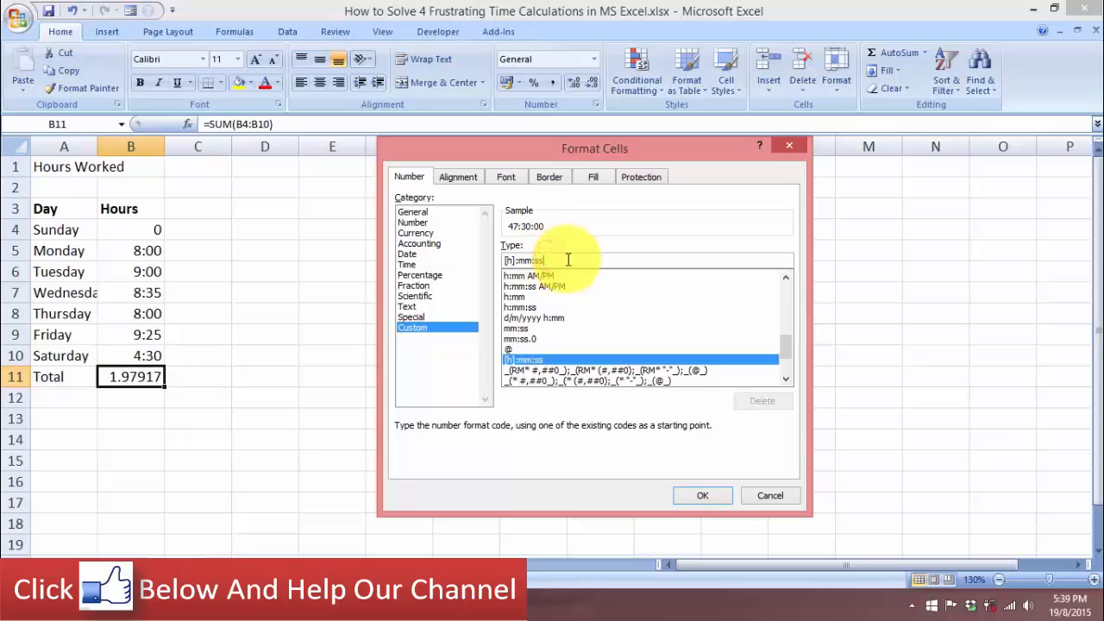
key(BackSpace)
key(BackSpace)
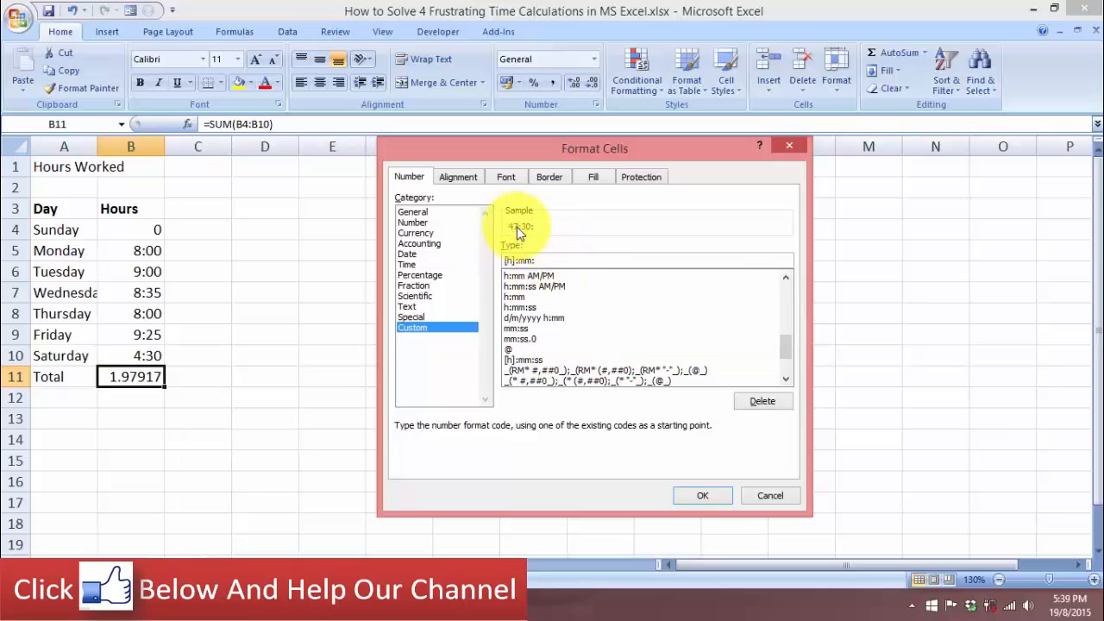
key(BackSpace)
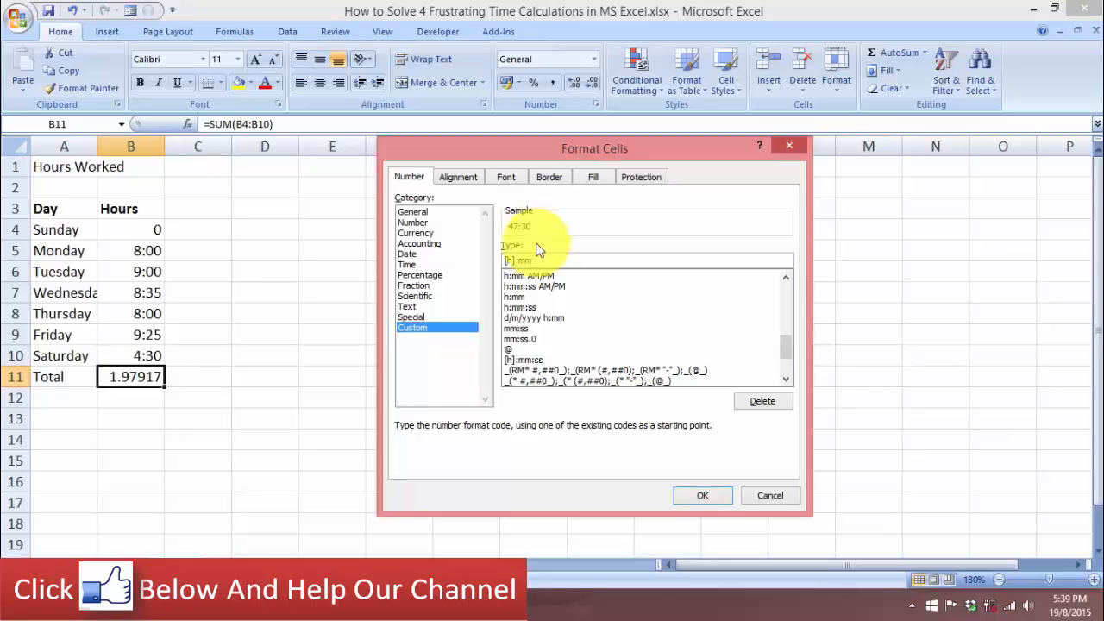
click(701, 500)
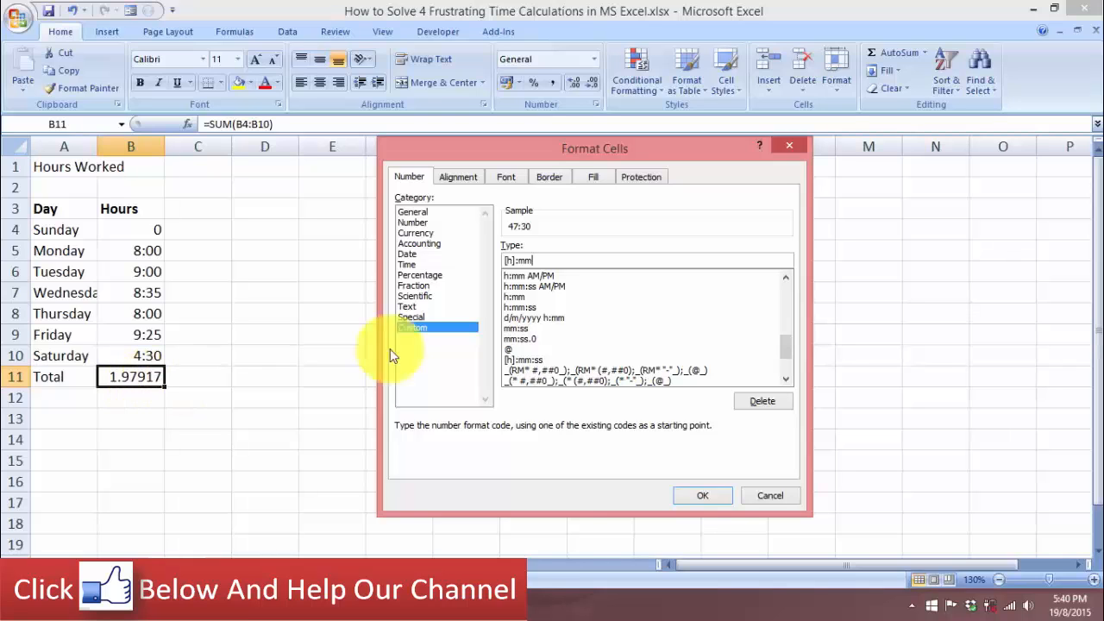
click(703, 496)
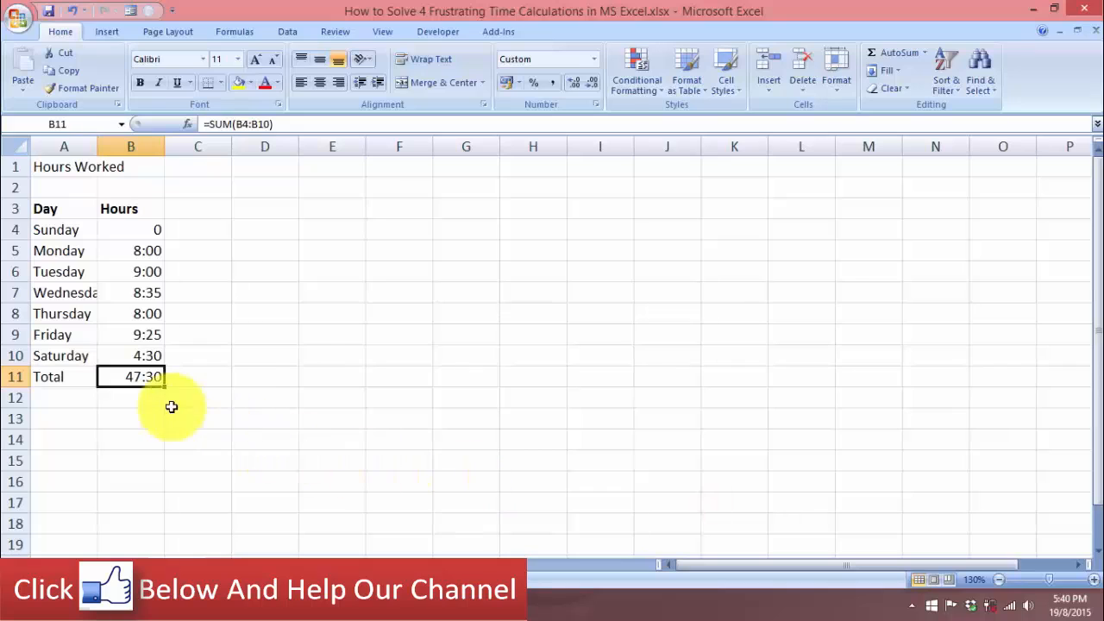